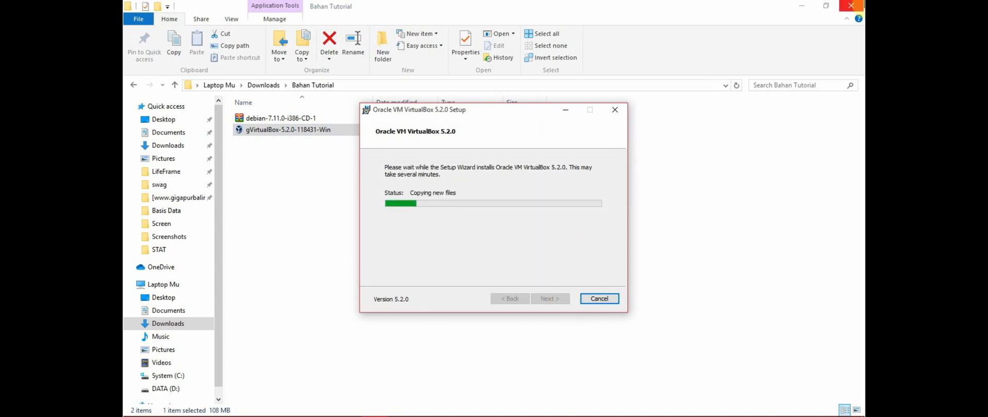
Close File Explorer and finish the VirtualBox 5.2.0 setup with 'Start after installation' ticked
click(851, 6)
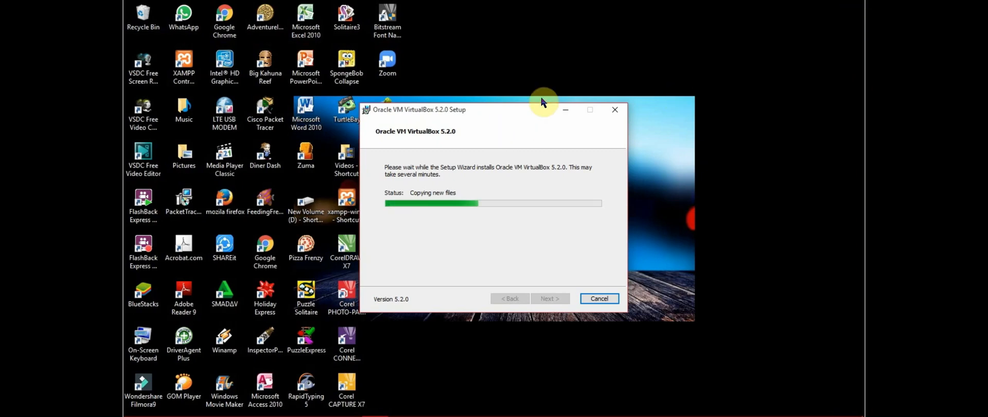
drag(465, 110, 538, 37)
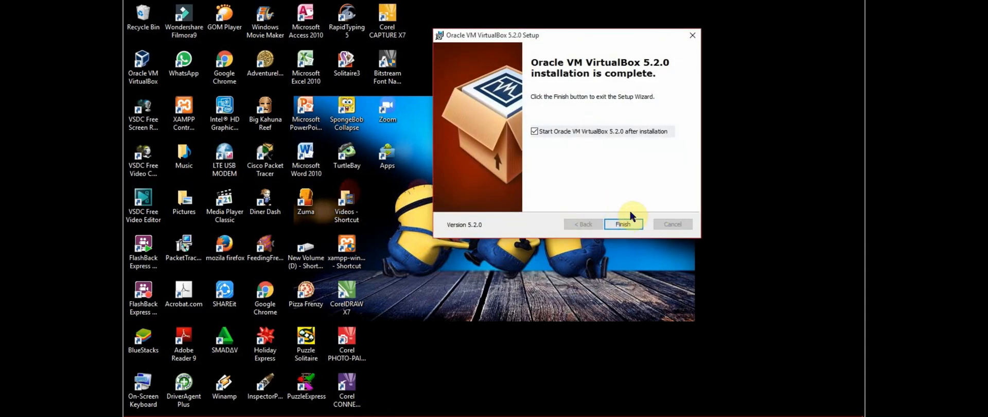
click(635, 222)
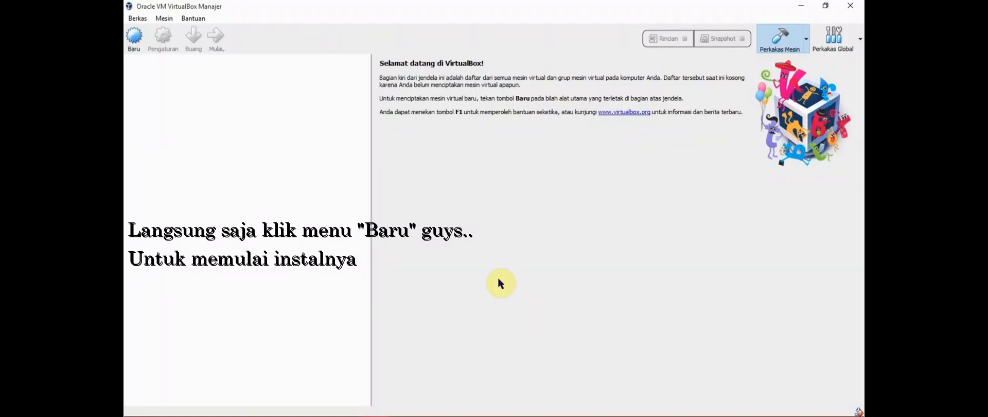
Define a new Linux Debian (32-bit) machine named debian7 with 512 MB memory
click(134, 37)
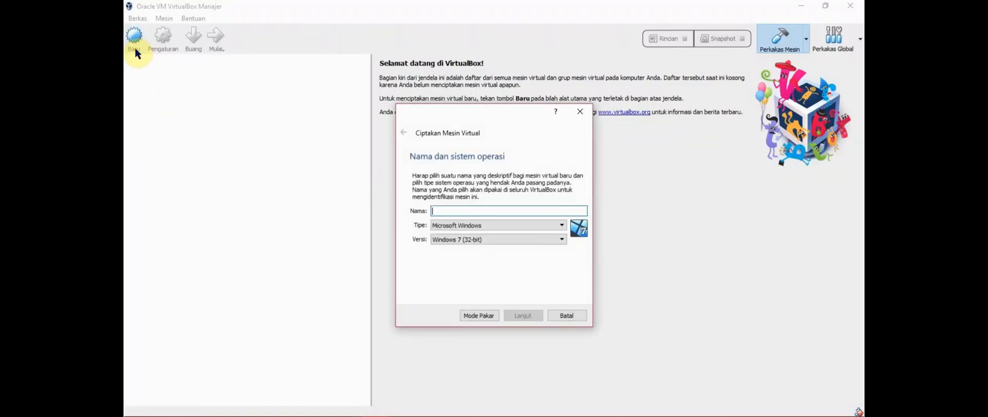
text(debian7)
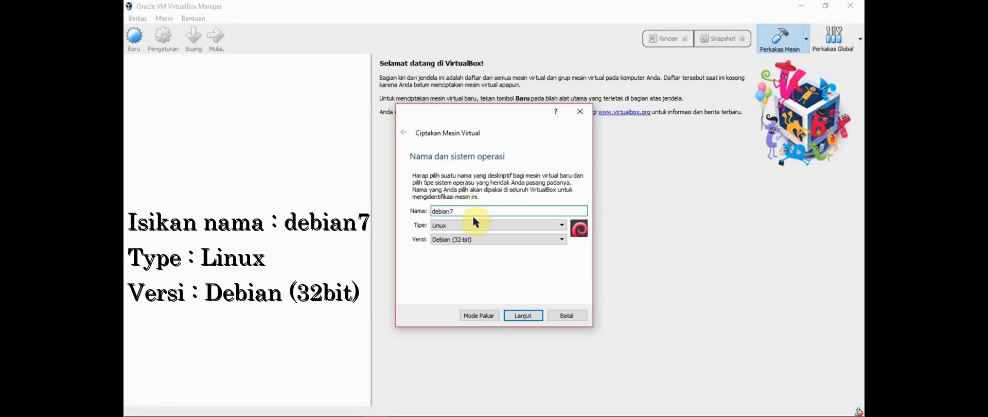
click(523, 315)
drag(477, 208, 447, 206)
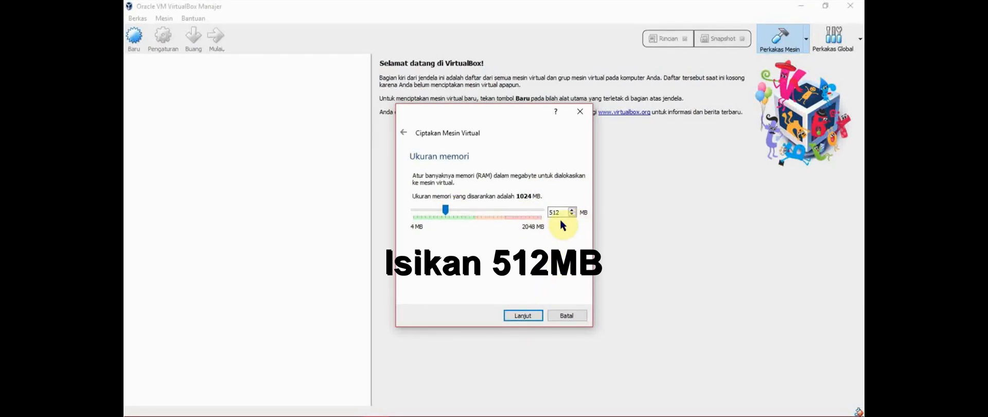
click(533, 315)
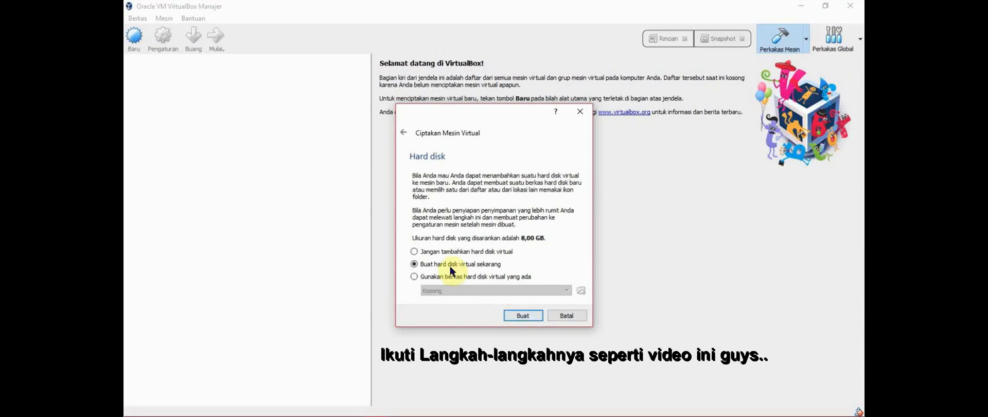
Give debian7 a new dynamically allocated 8 GB VDI hard disk
click(535, 314)
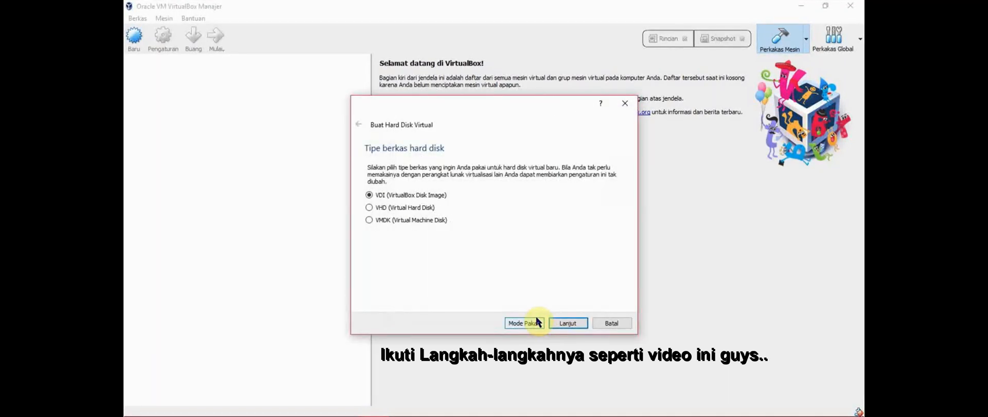
click(585, 323)
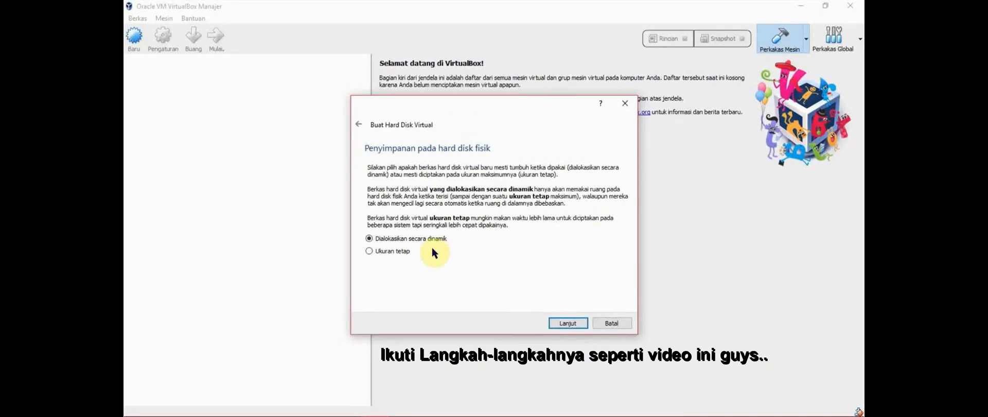
click(582, 323)
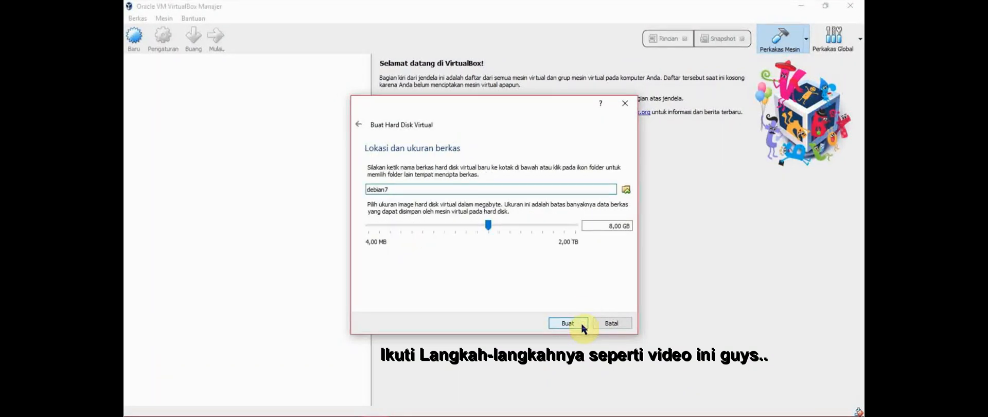
click(581, 324)
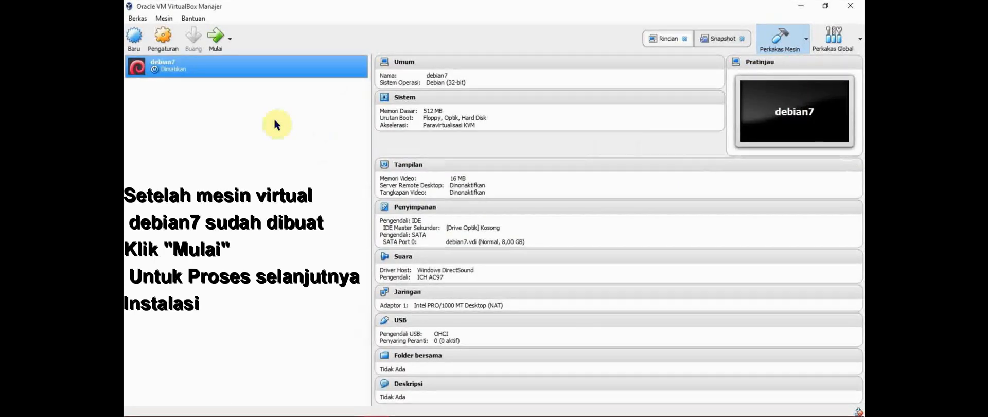
Start debian7 with debian-7.11.0-i386-CD-1.iso chosen as the boot disk
click(217, 50)
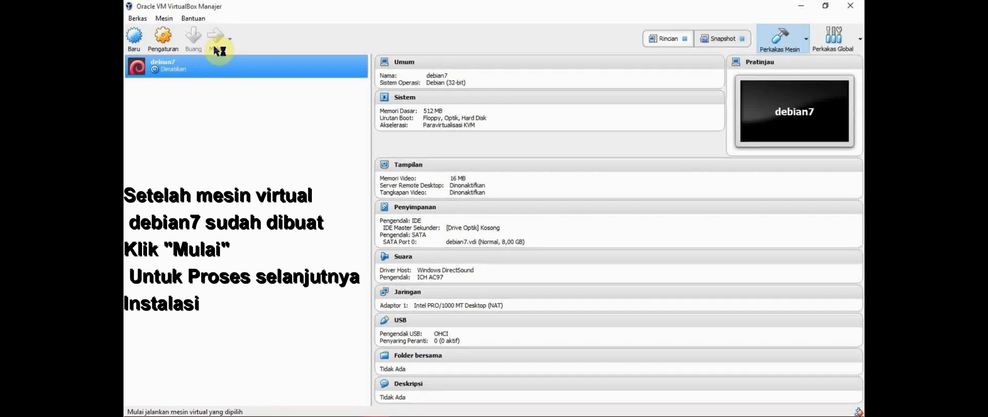
click(571, 260)
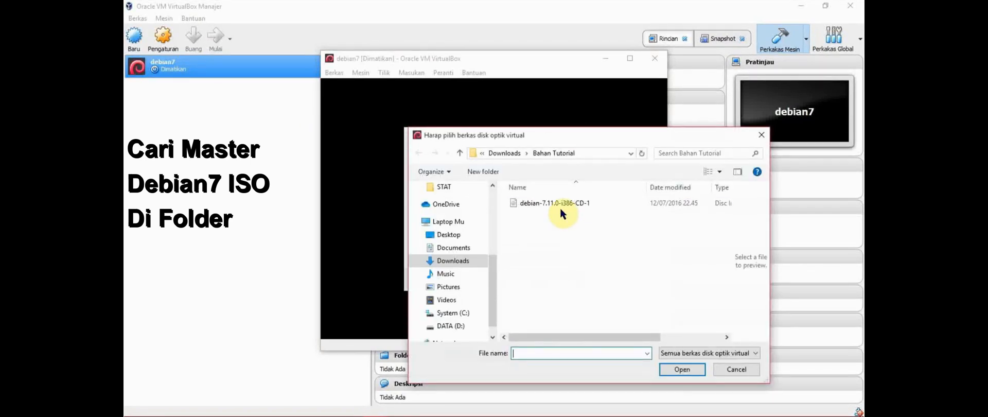
click(558, 203)
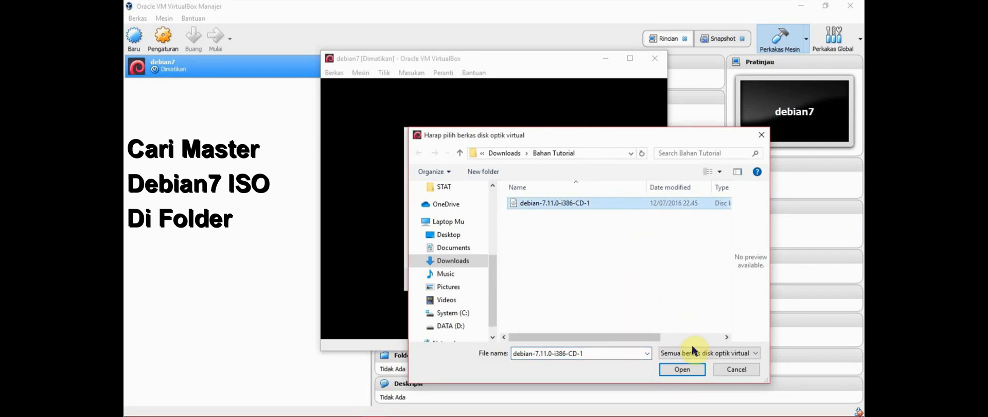
click(700, 369)
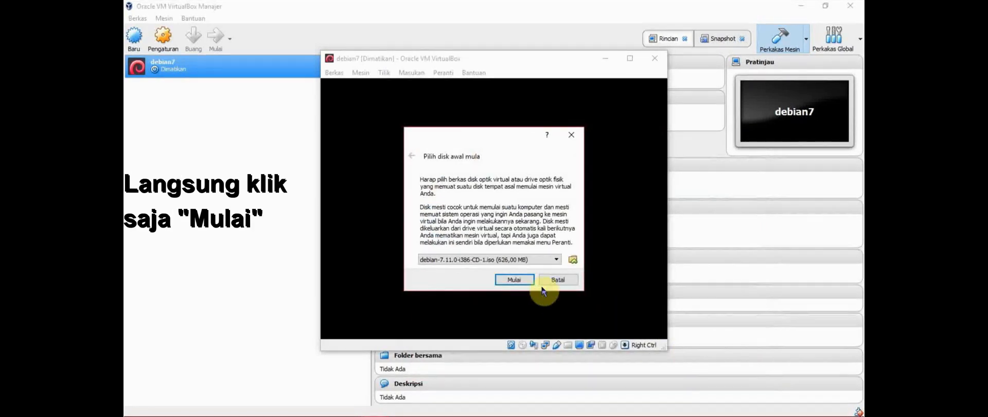
click(528, 281)
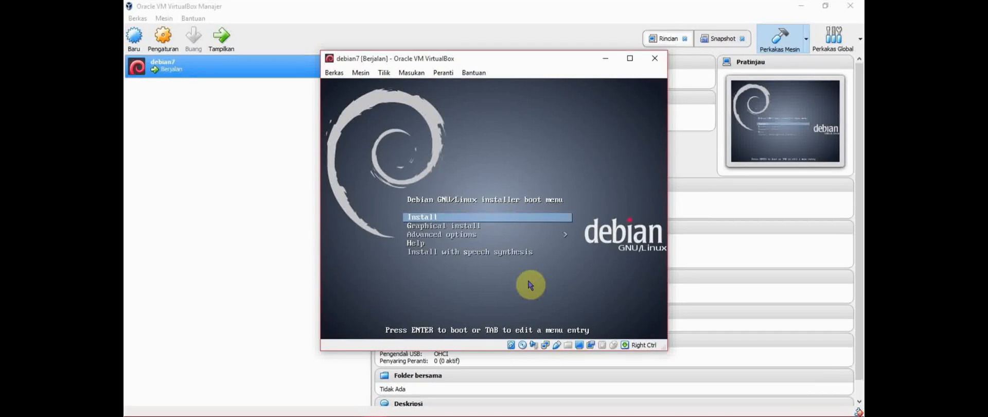
Select Graphical install in the Debian boot menu and boot it
key(Down)
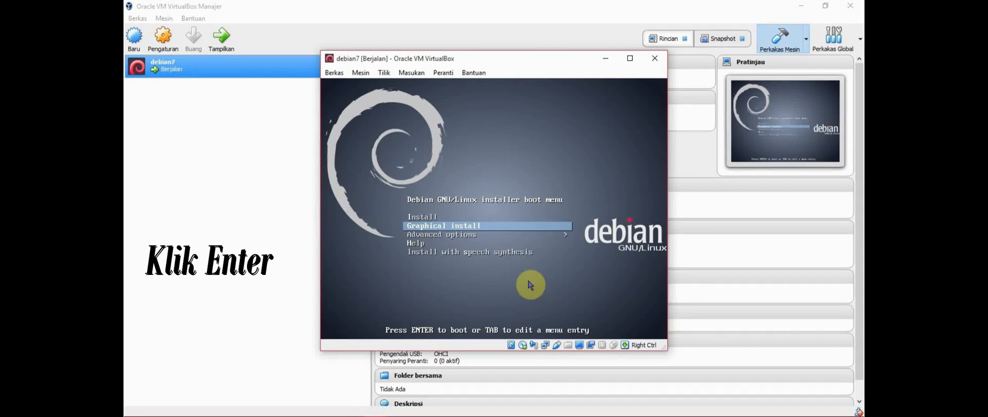
key(Return)
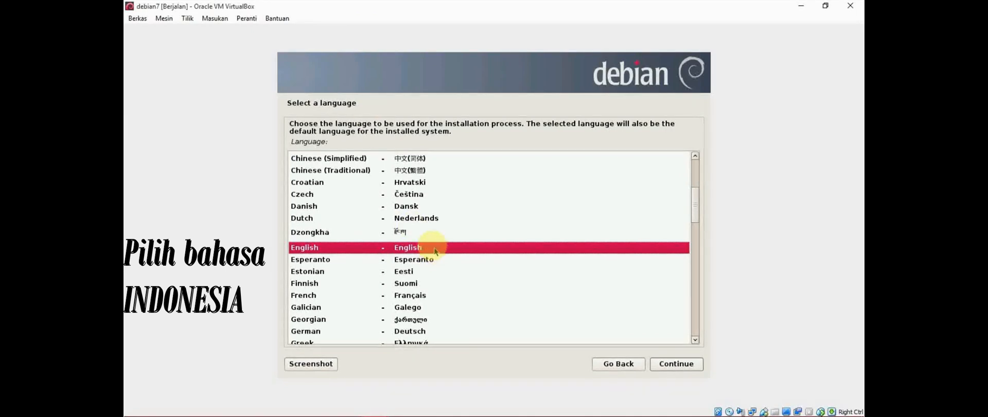
Choose Indonesian as the installer language and Indonesia as the location
drag(696, 205, 699, 240)
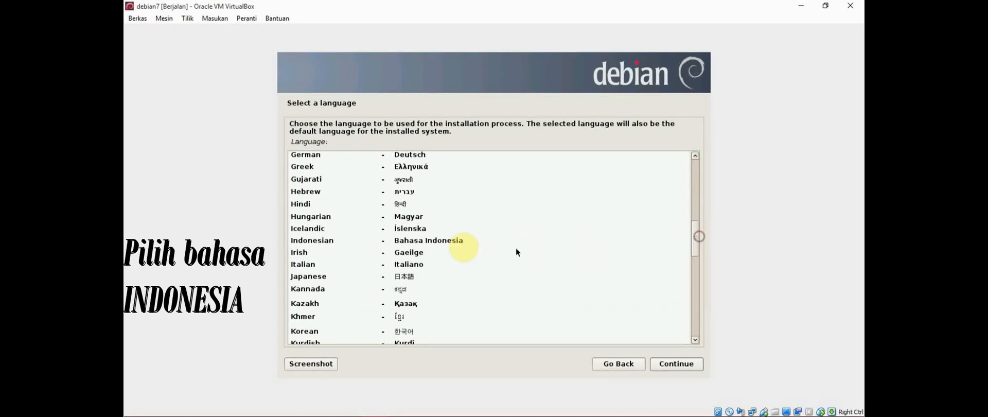
click(445, 240)
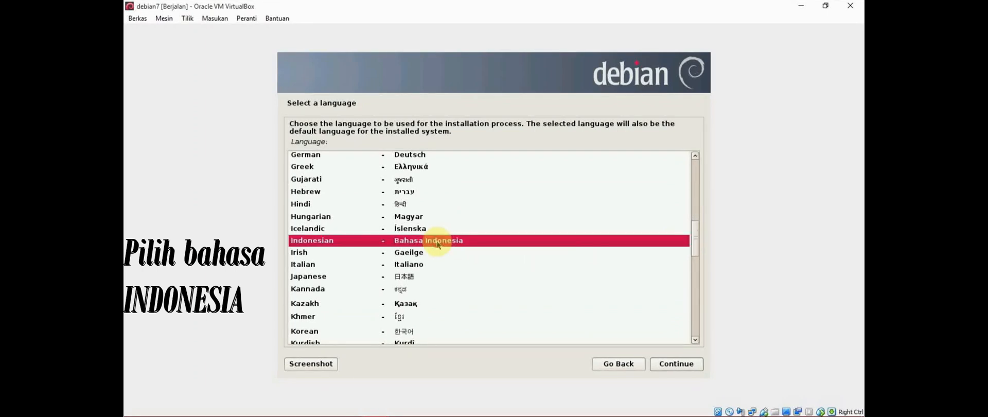
click(682, 364)
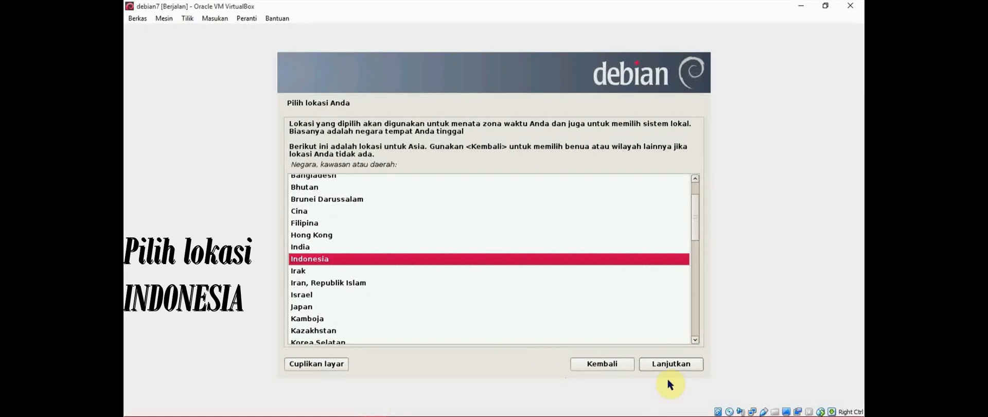
click(670, 364)
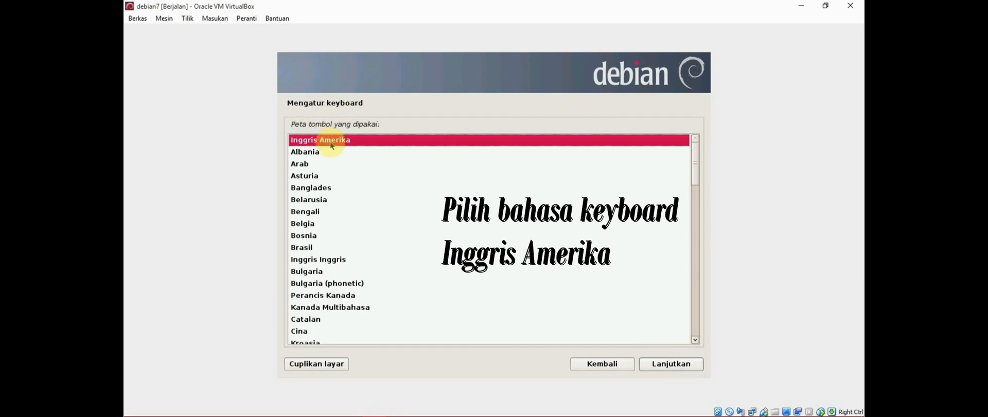
Accept the Inggris Amerika (American English) keymap and continue
click(663, 365)
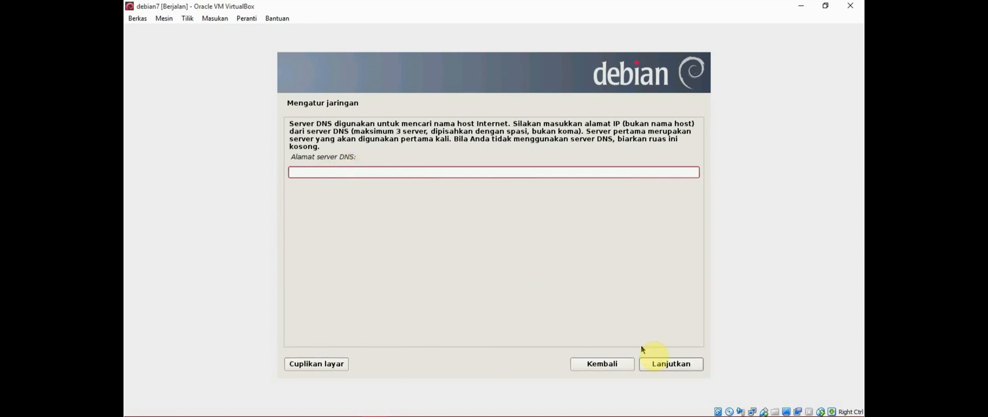
Leave DNS empty, keep hostname debian, and enter debian.com as the domain name
click(696, 363)
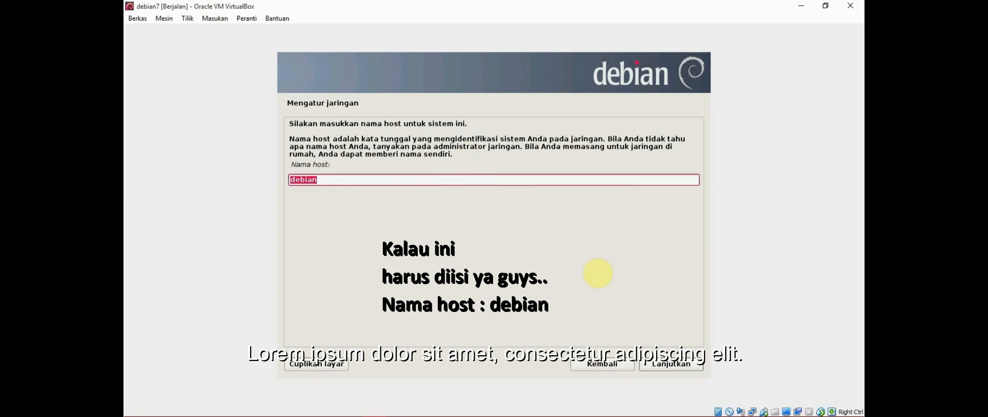
click(699, 366)
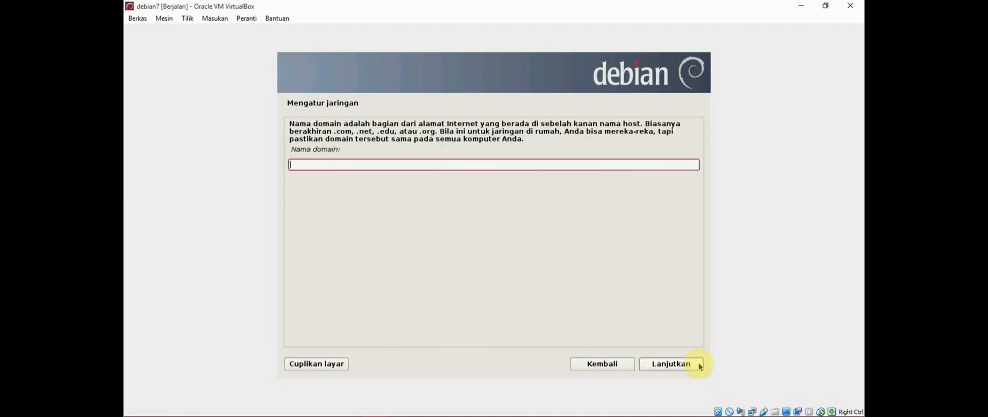
text(debia)
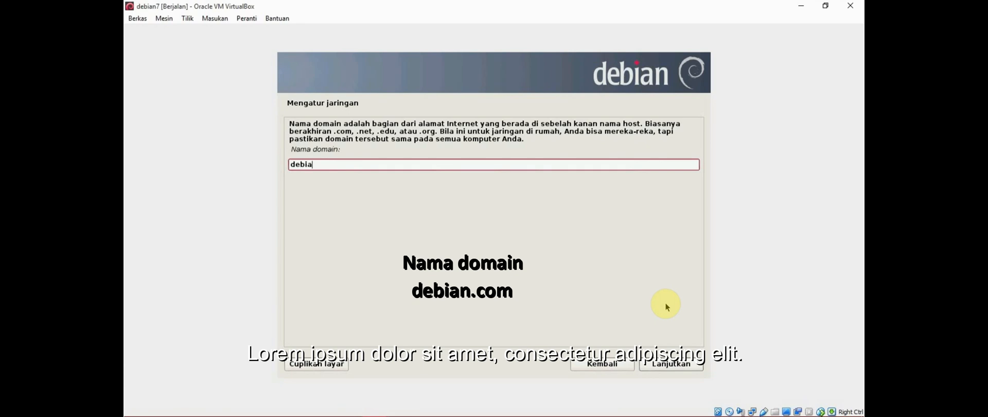
text(n.com)
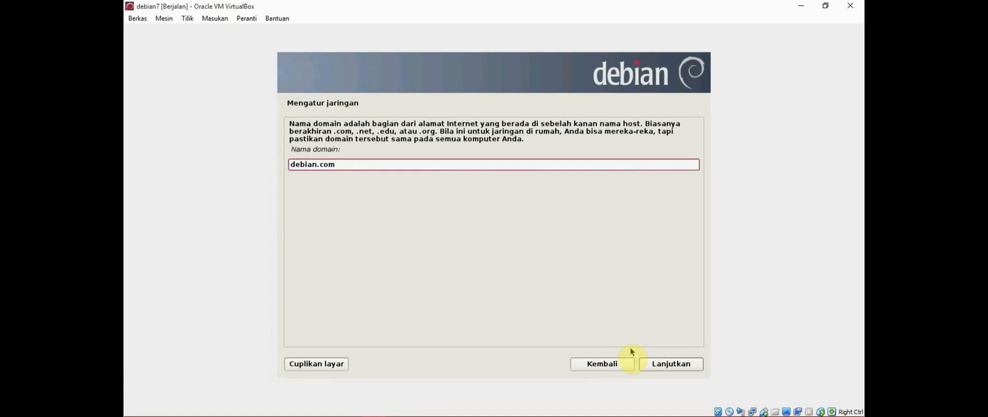
click(647, 364)
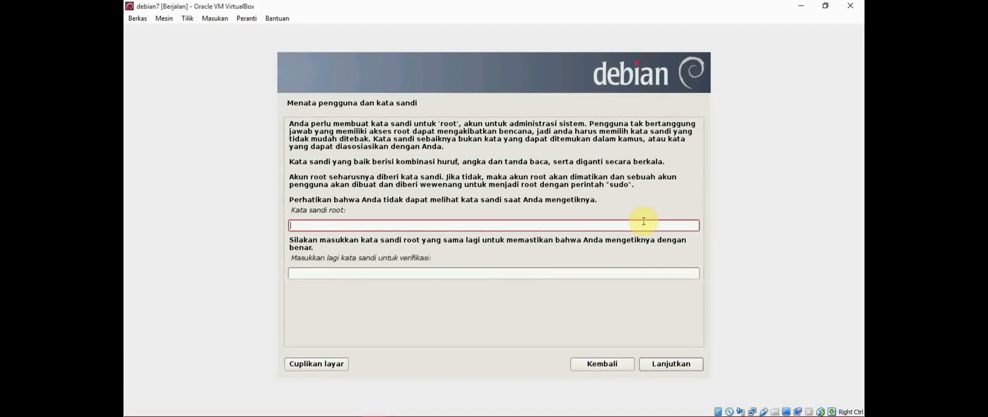
Enter and verify the root password
text(1234)
key(Tab)
text(1234)
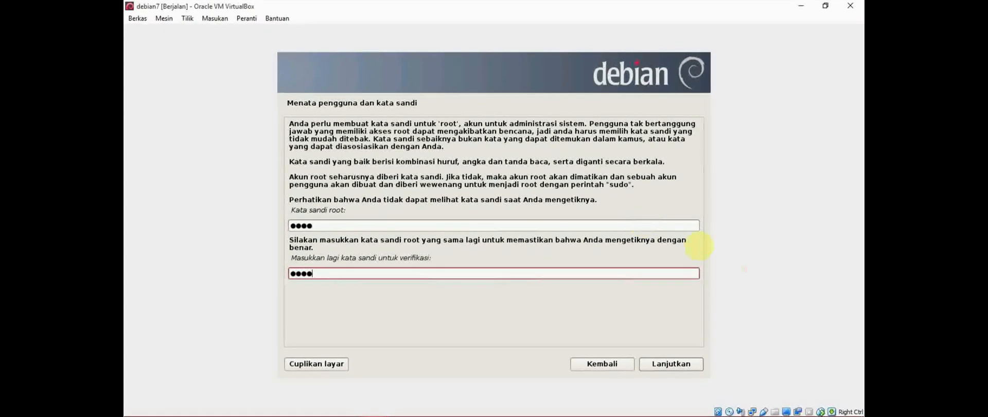
click(696, 366)
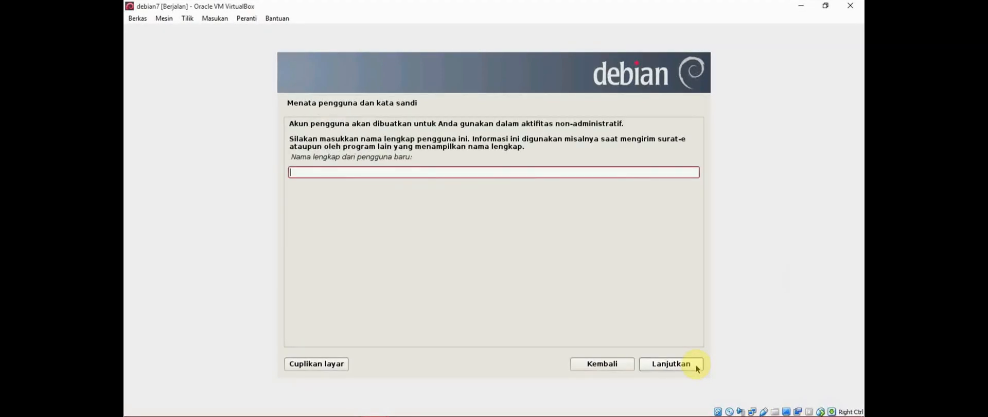
Enter the new user's full name and adjust the suggested account username
text(a)
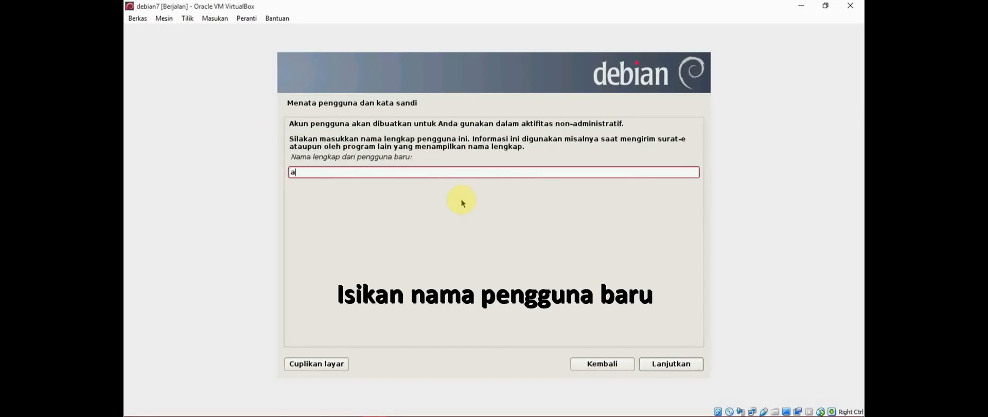
text(ulianur)
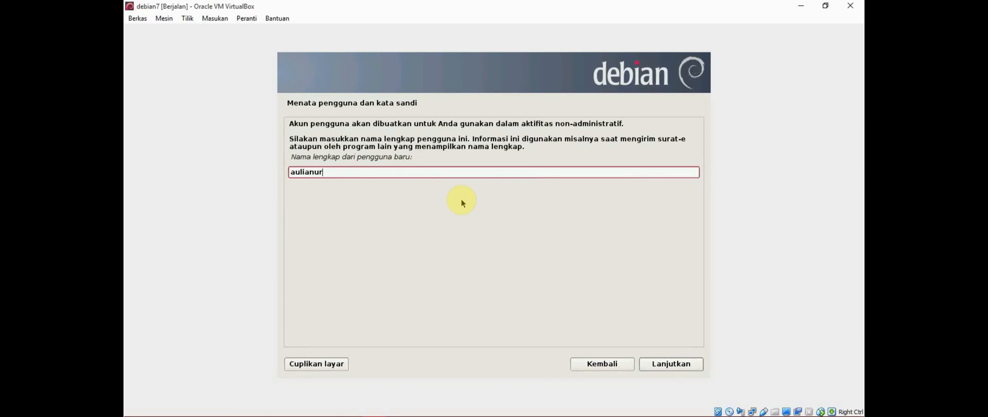
click(694, 361)
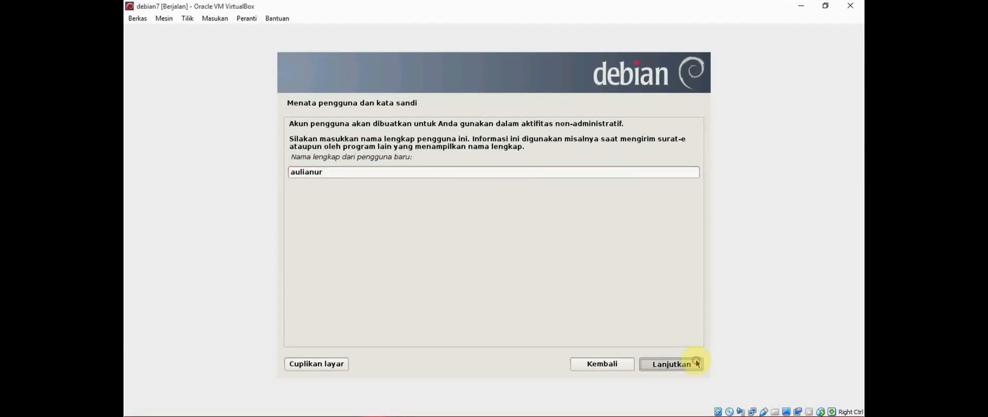
click(333, 155)
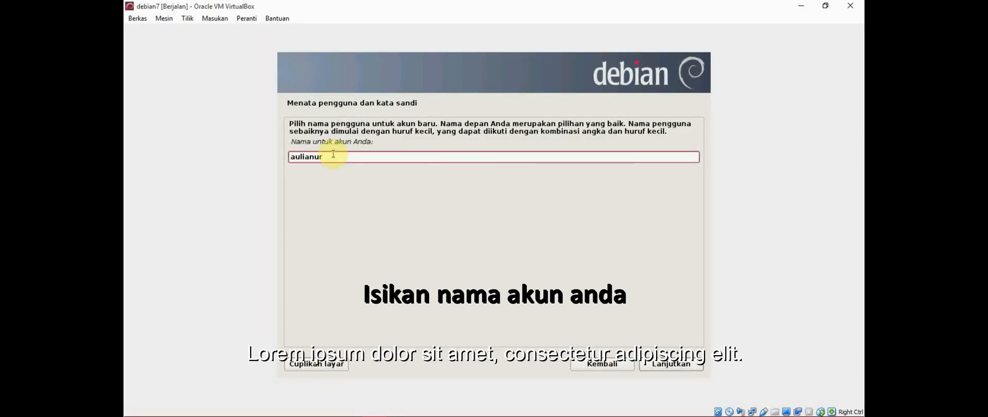
text(10)
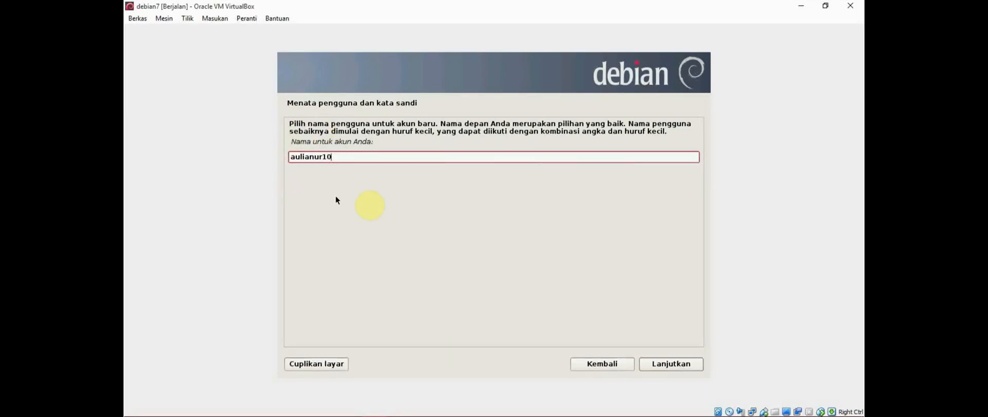
click(696, 366)
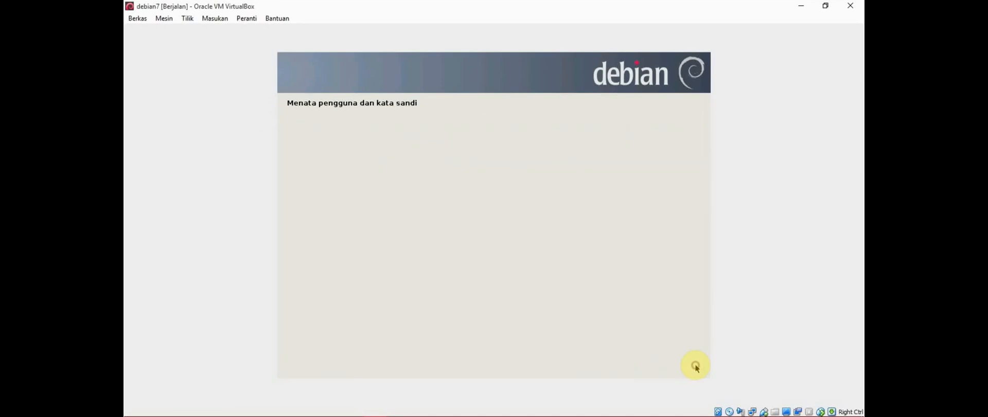
Enter and verify the new user's password
text(●●●●)
key(Tab)
text(●●●●)
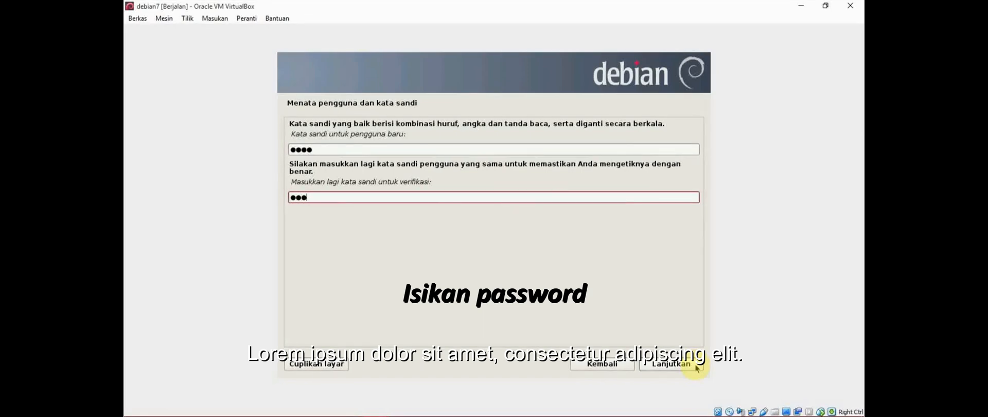
click(696, 367)
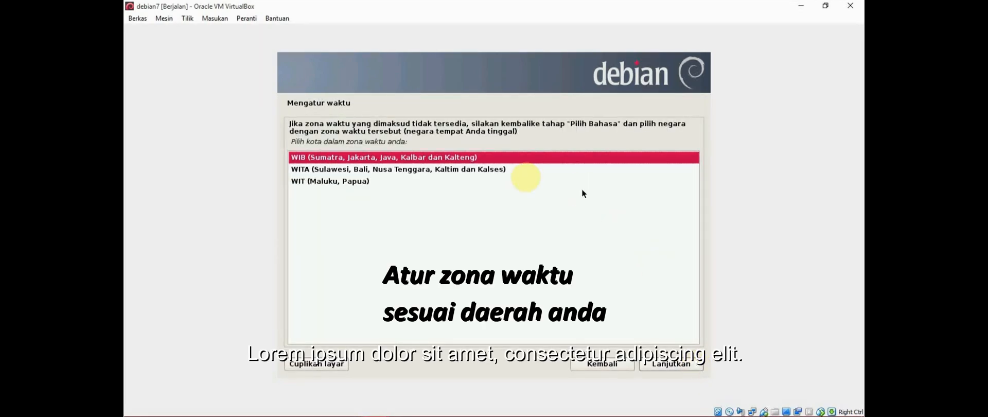
Keep WIB as the time zone and continue
click(696, 366)
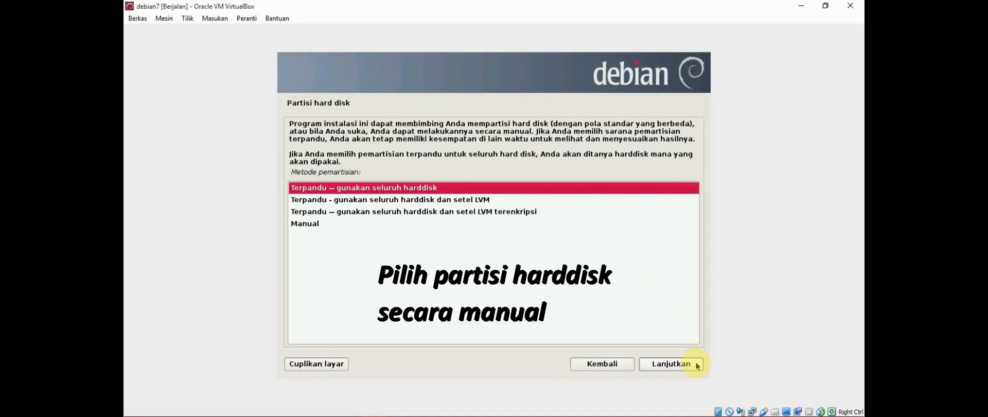
Choose manual partitioning and select the 8.6 GB VBOX hard disk (sda)
click(331, 224)
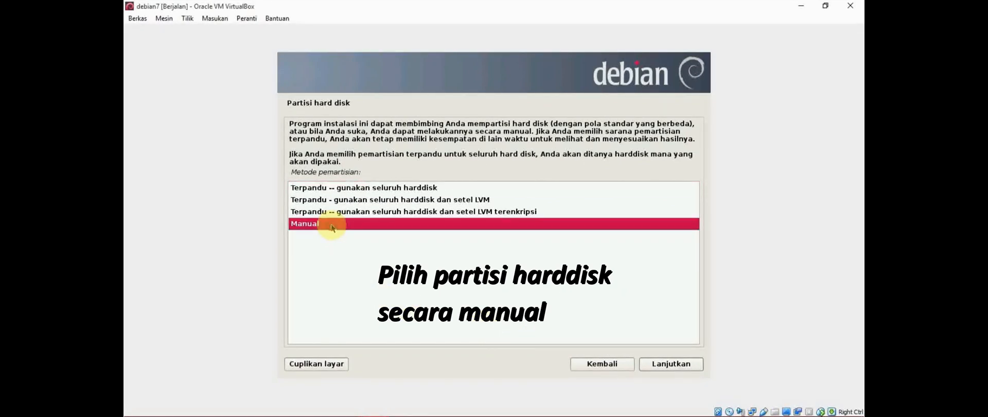
click(694, 367)
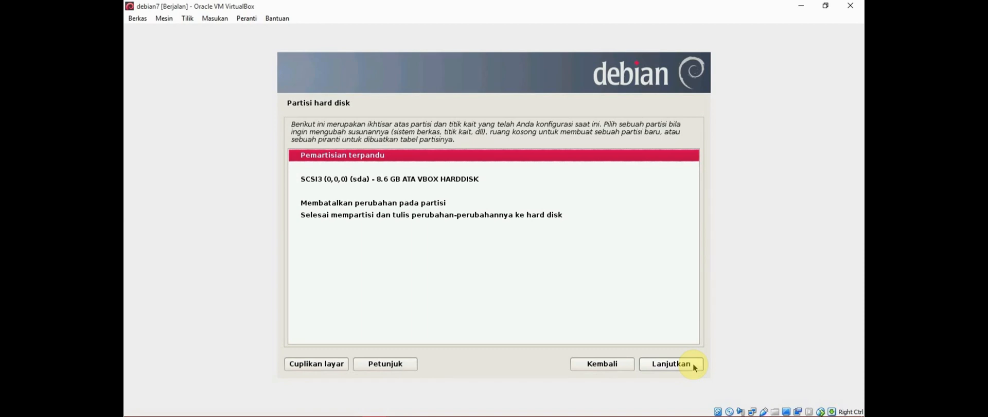
click(476, 179)
click(694, 368)
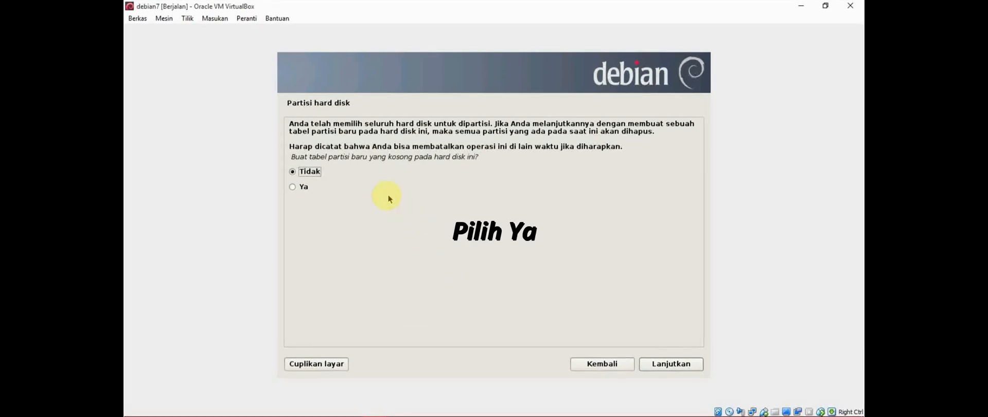
Create a new empty partition table on the disk and select its 8.6 GB free space
click(315, 189)
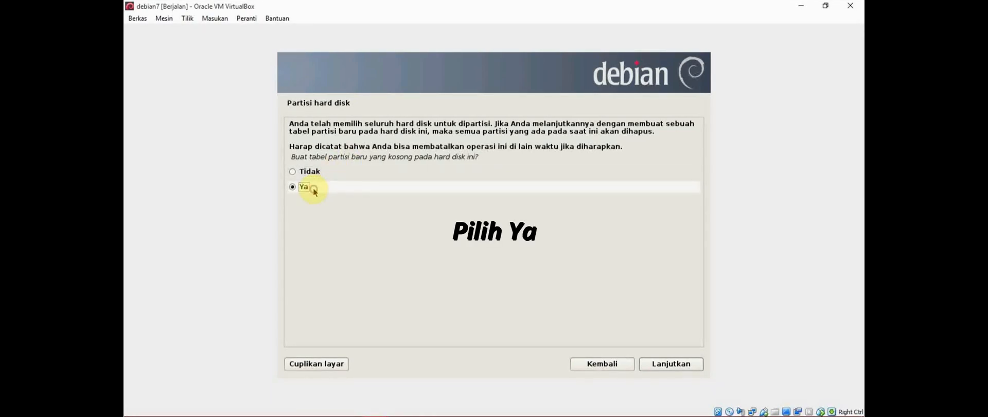
click(691, 364)
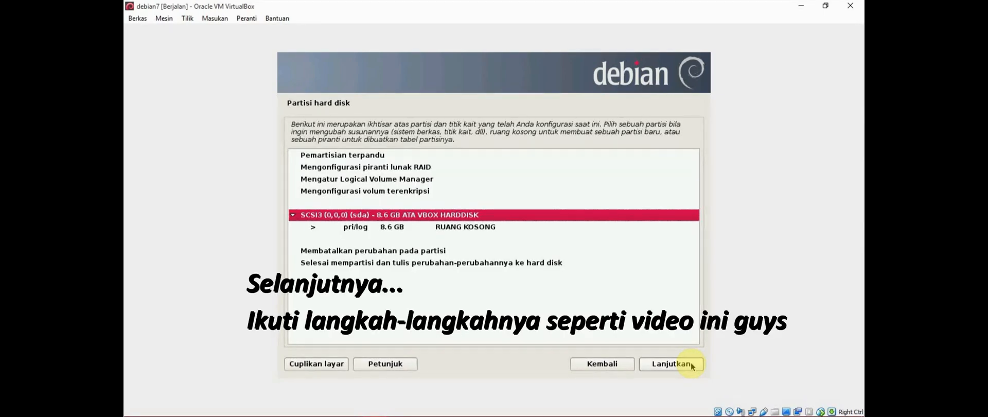
click(510, 230)
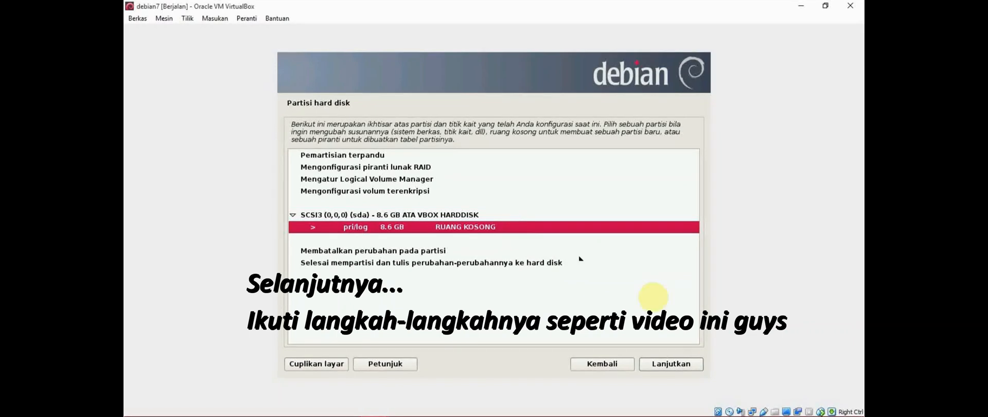
click(699, 368)
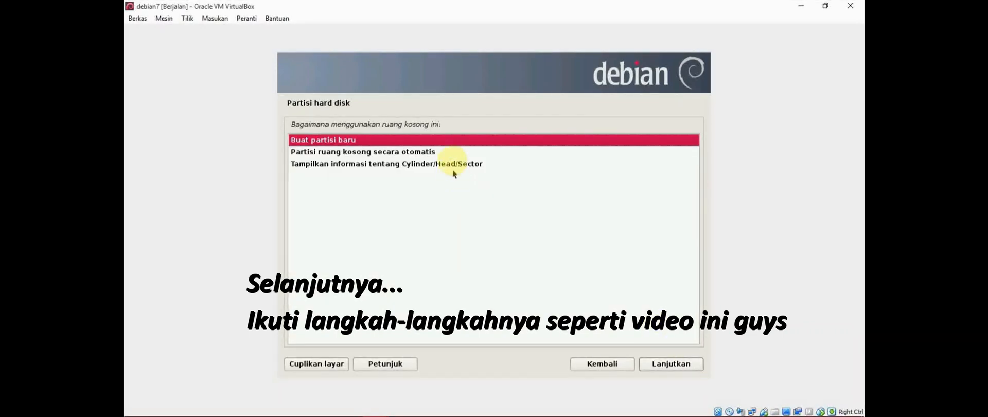
Create a new logical partition using the full 8.6 GB and finish its setup as ext4 at /
click(695, 365)
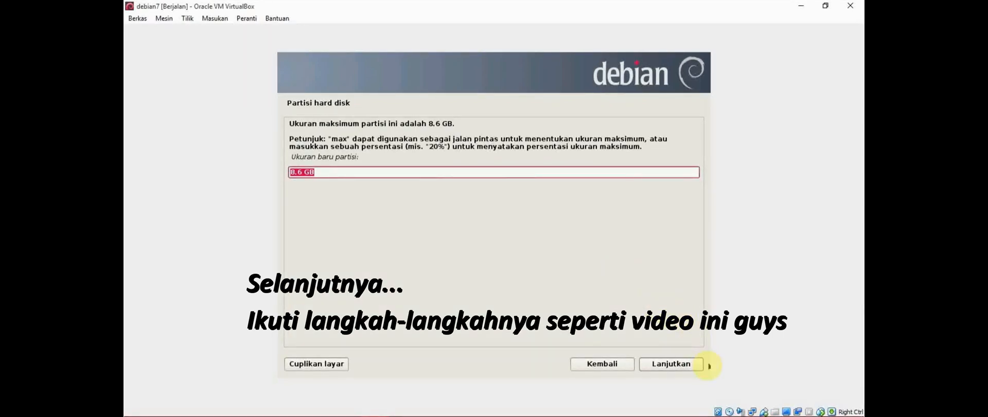
click(690, 365)
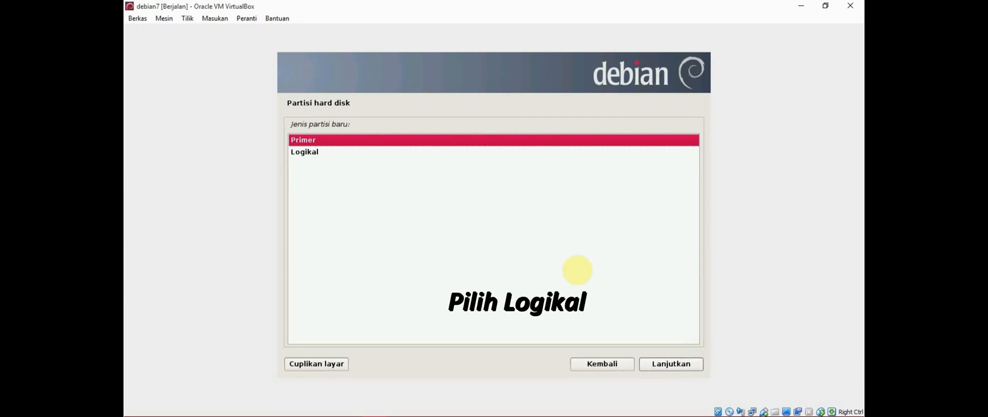
click(389, 152)
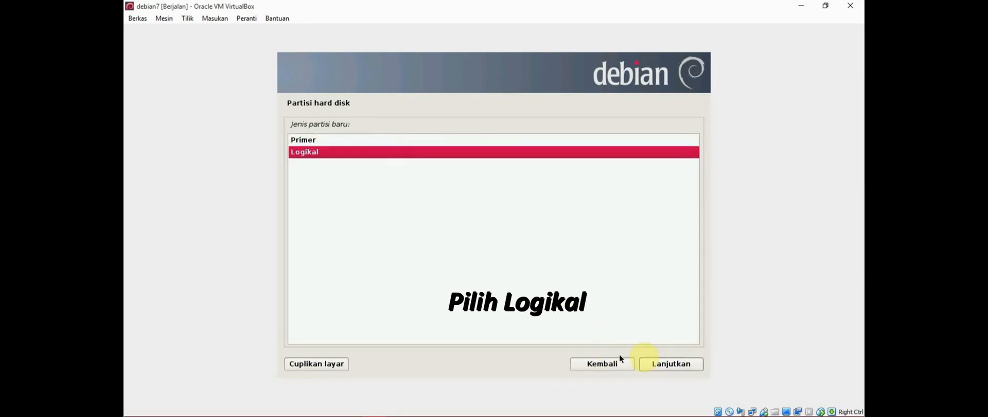
click(694, 367)
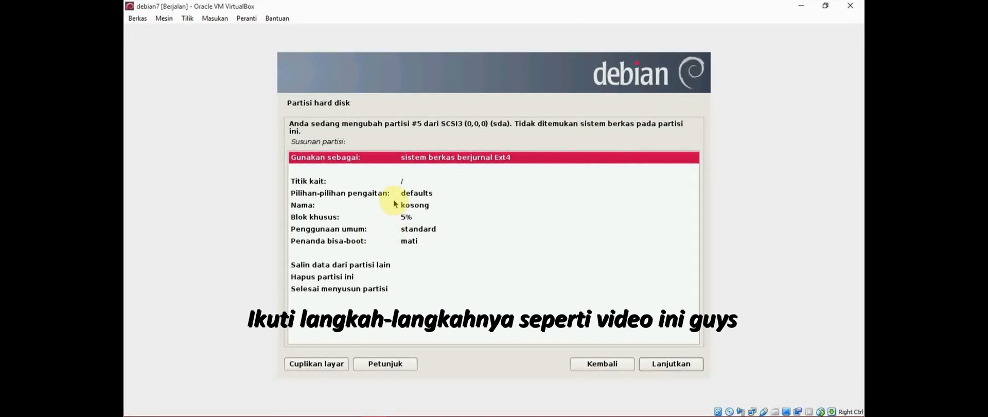
click(383, 290)
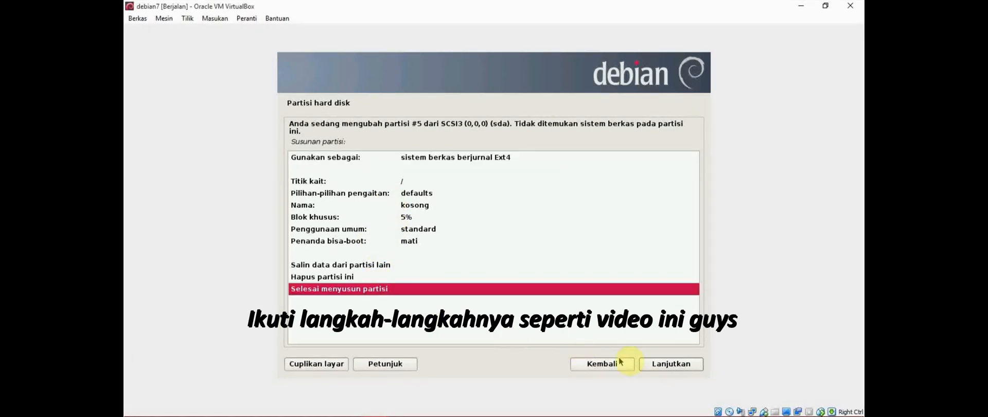
click(695, 365)
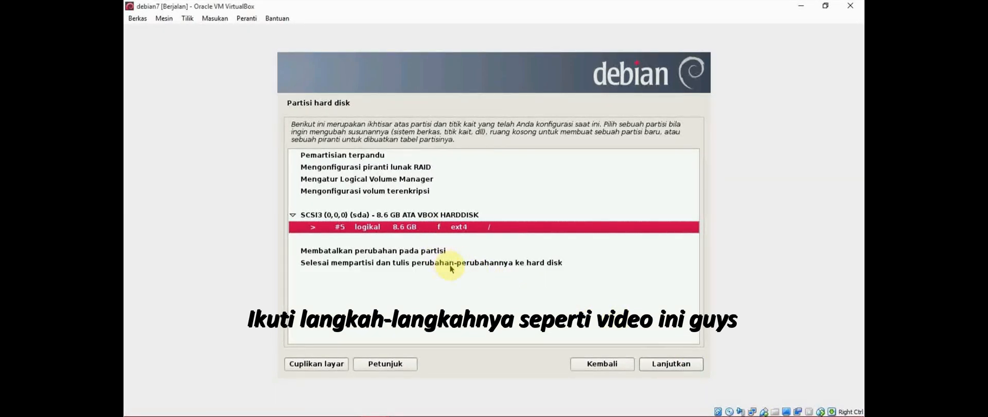
Finish partitioning, answer Tidak to adding swap, and answer Ya to write changes to disk
click(451, 268)
click(693, 365)
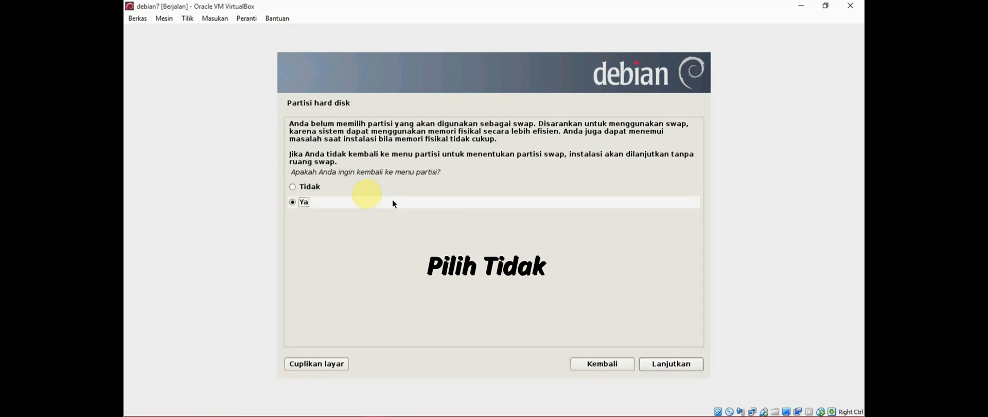
click(310, 186)
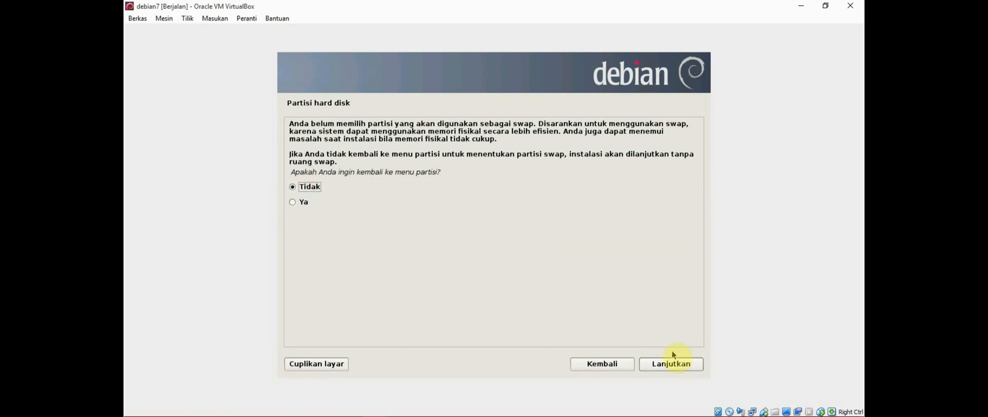
click(695, 366)
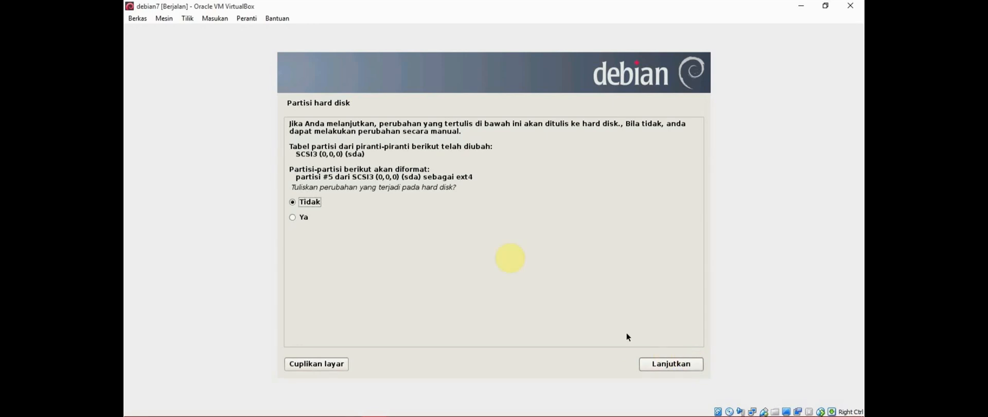
click(342, 220)
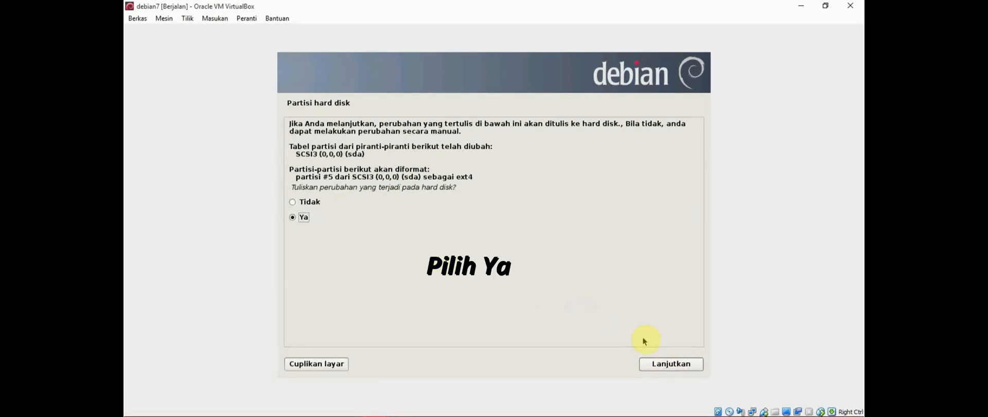
click(693, 363)
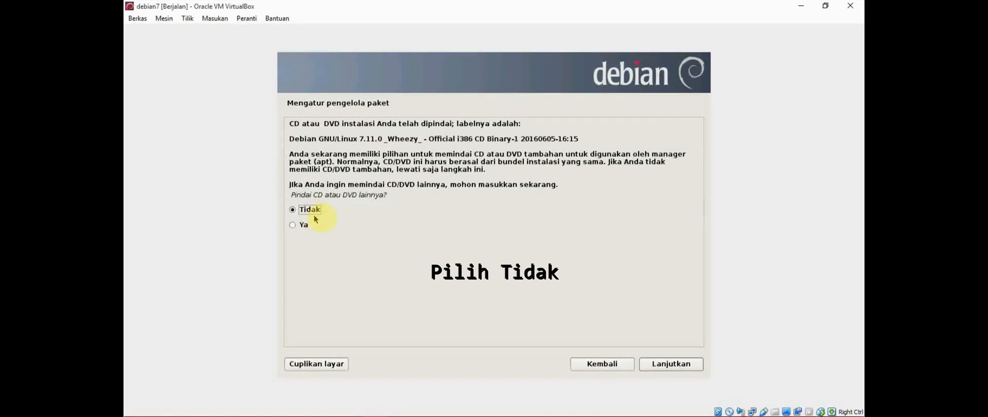
Skip scanning another CD/DVD and choose Tidak for using a network mirror
click(698, 364)
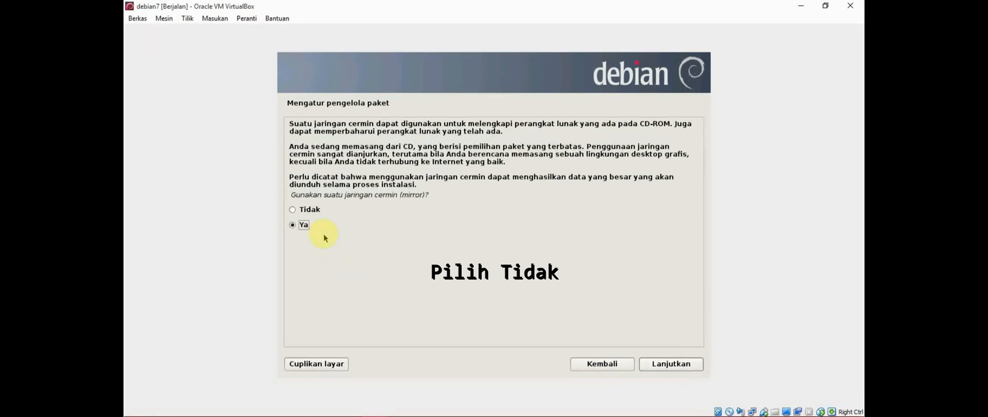
click(321, 210)
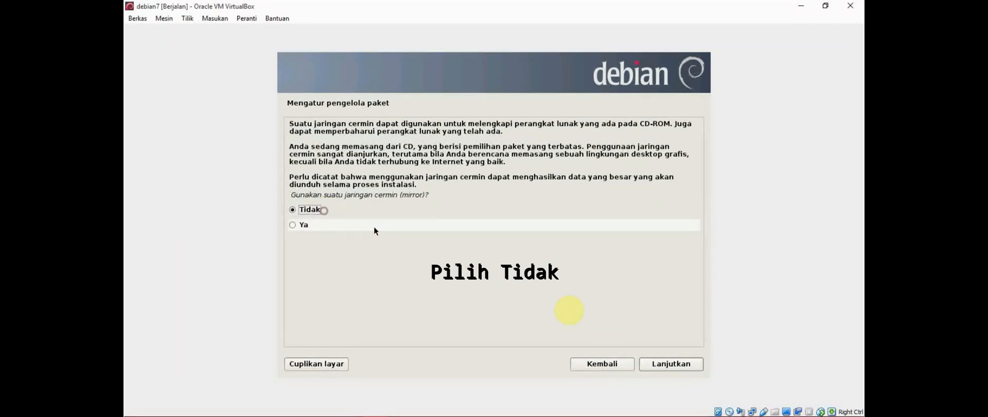
click(693, 364)
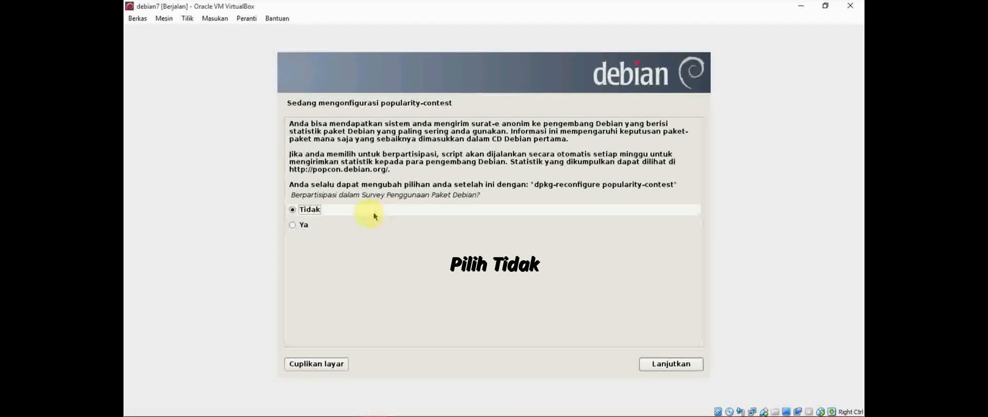
Decline popularity-contest and install Debian desktop environment plus Perkakas sistem standar
click(692, 366)
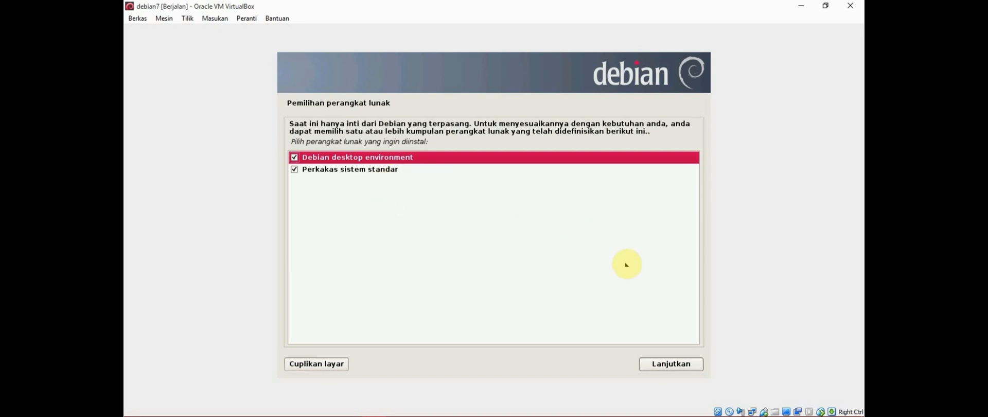
click(693, 364)
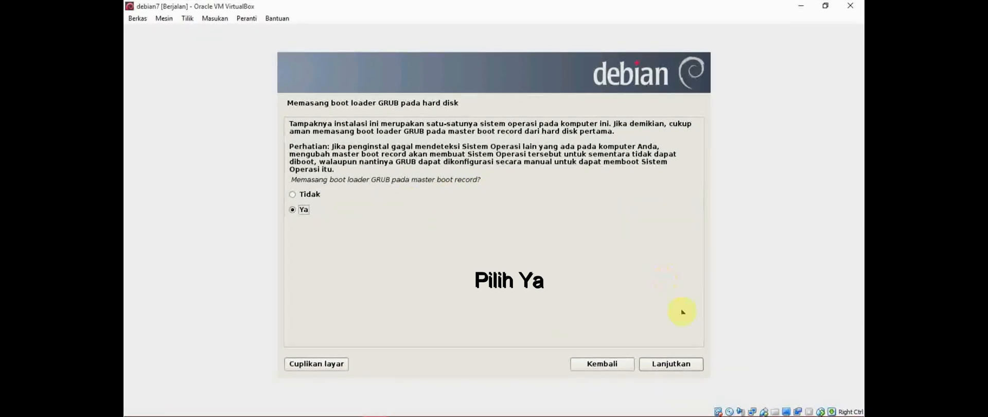
Accept Ya to install GRUB on the master boot record
click(699, 366)
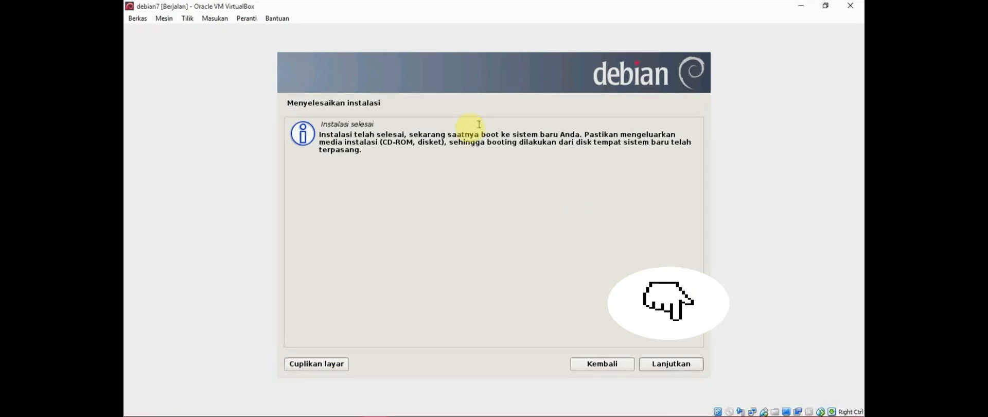
Confirm 'Instalasi selesai' so the VM reboots into Debian 7's login prompt
click(697, 363)
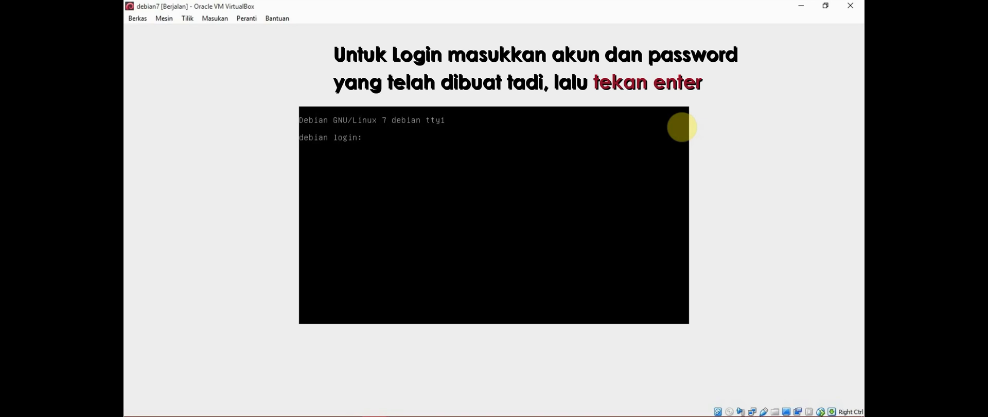
Enter the created user's login name at the 'debian login:' prompt
text(aulianur10)
key(Return)
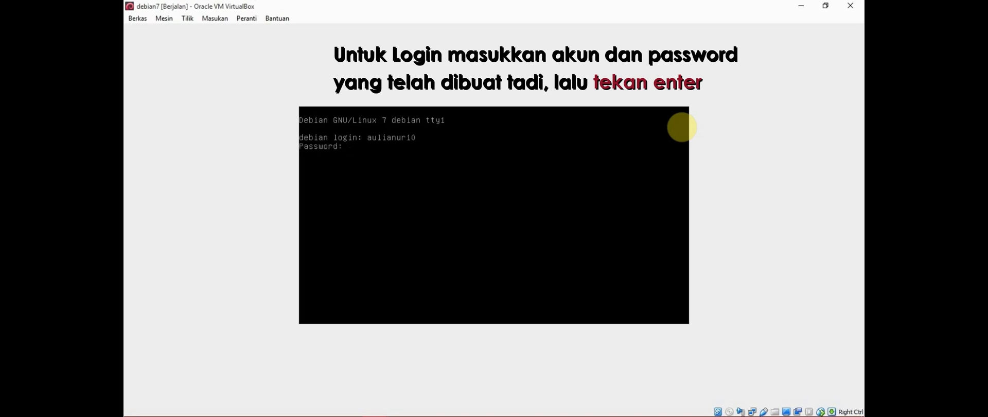